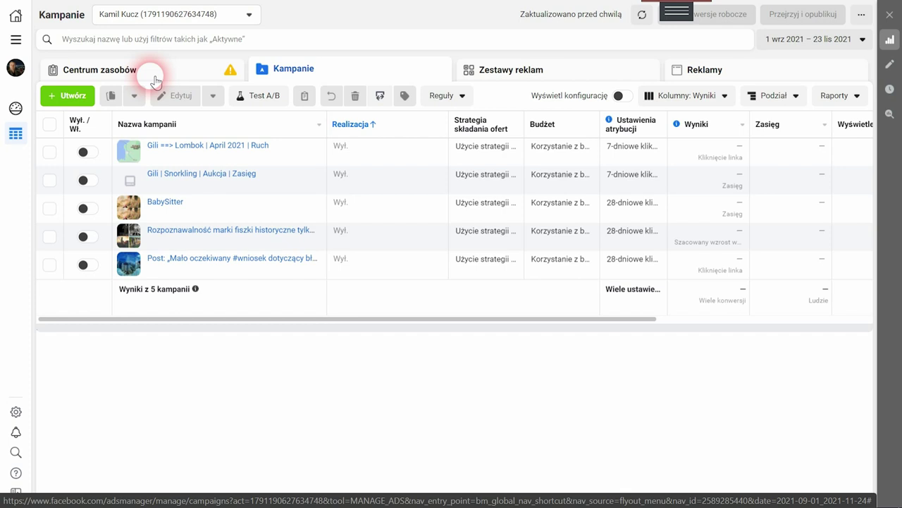
# Review the iOS 14 tasks and updates in Centrum zasobów, and return to the campaign list
pyautogui.click(155, 77)
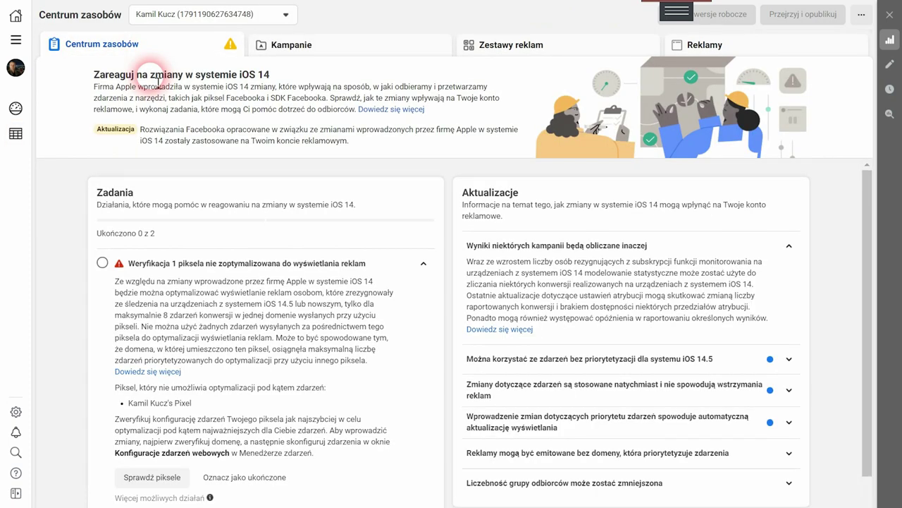
pyautogui.scroll(-1, 300, 308)
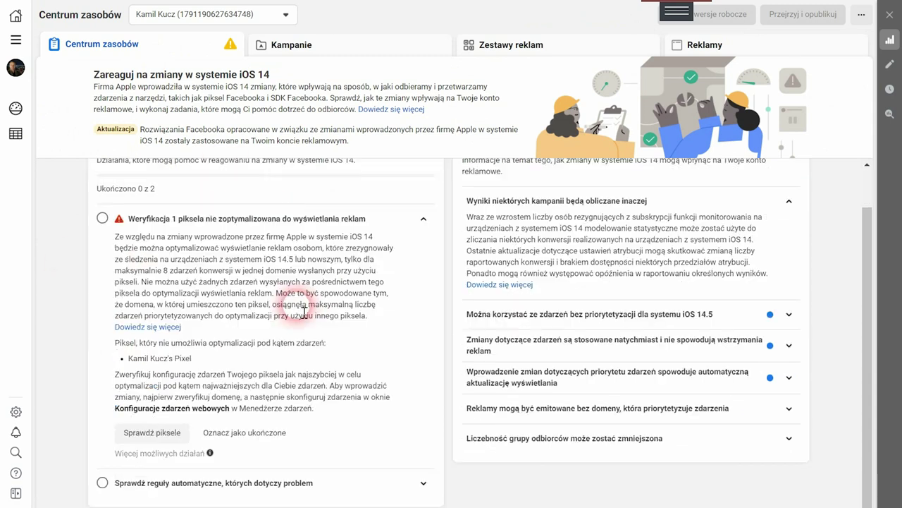
pyautogui.scroll(1, 304, 310)
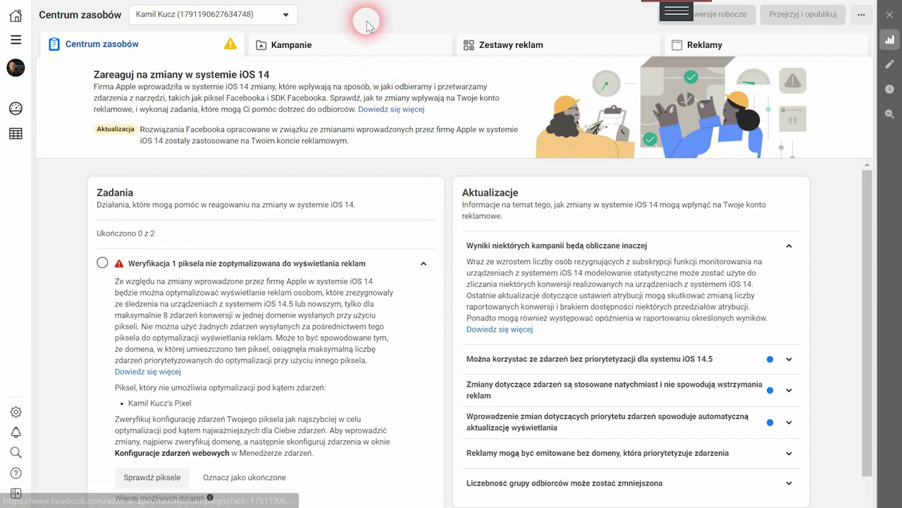
pyautogui.click(366, 44)
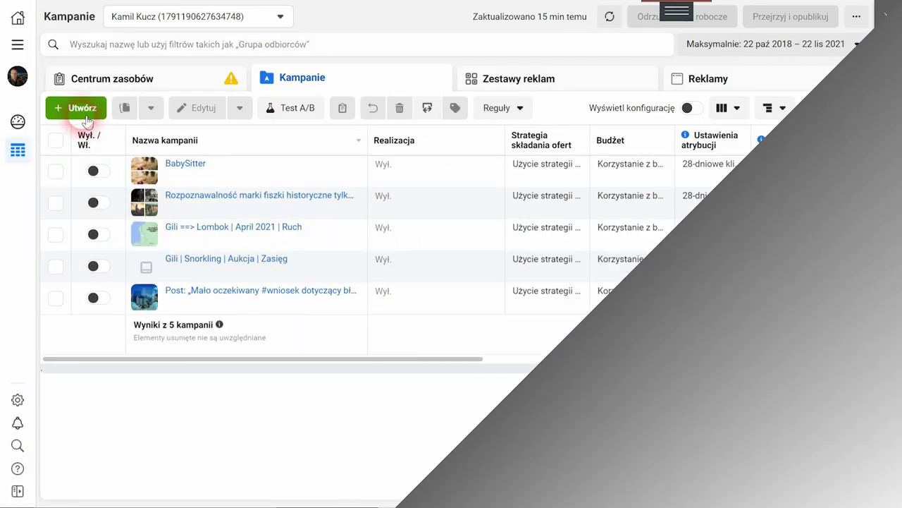
# Create a new campaign with the objective Ruch
pyautogui.click(79, 113)
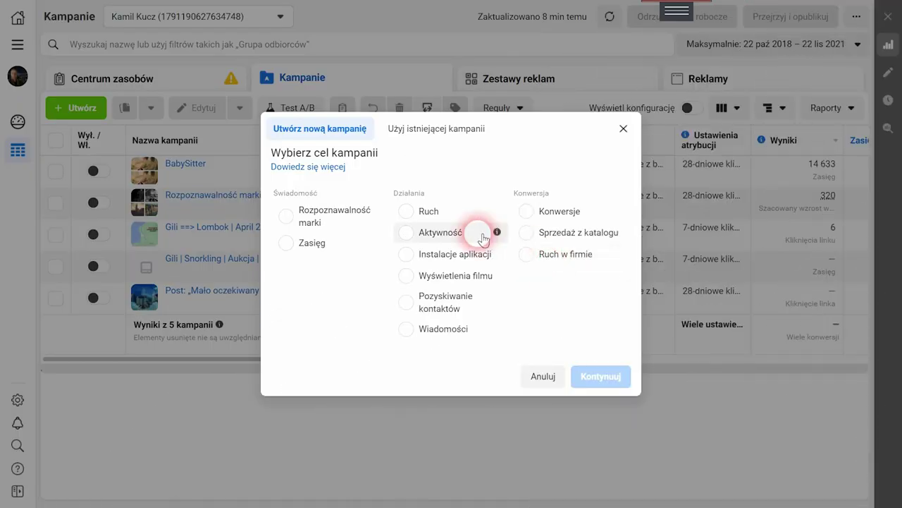
pyautogui.click(439, 213)
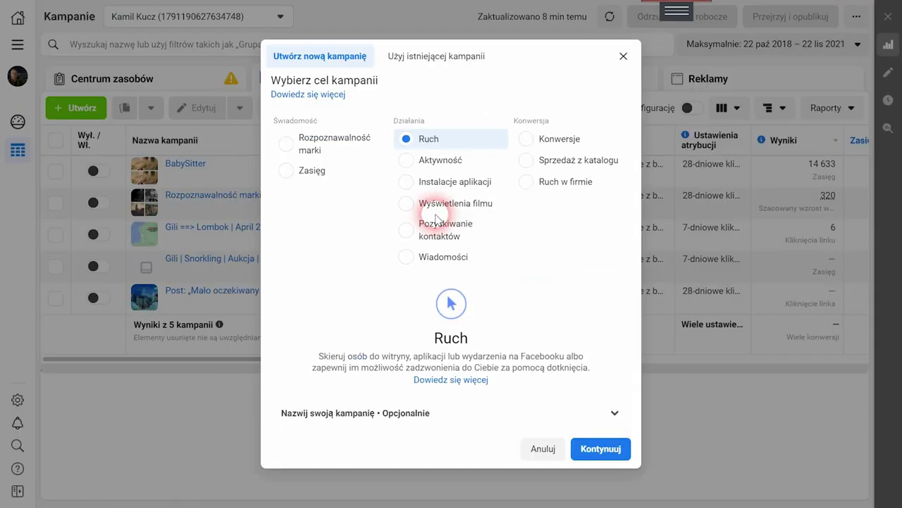
pyautogui.click(600, 450)
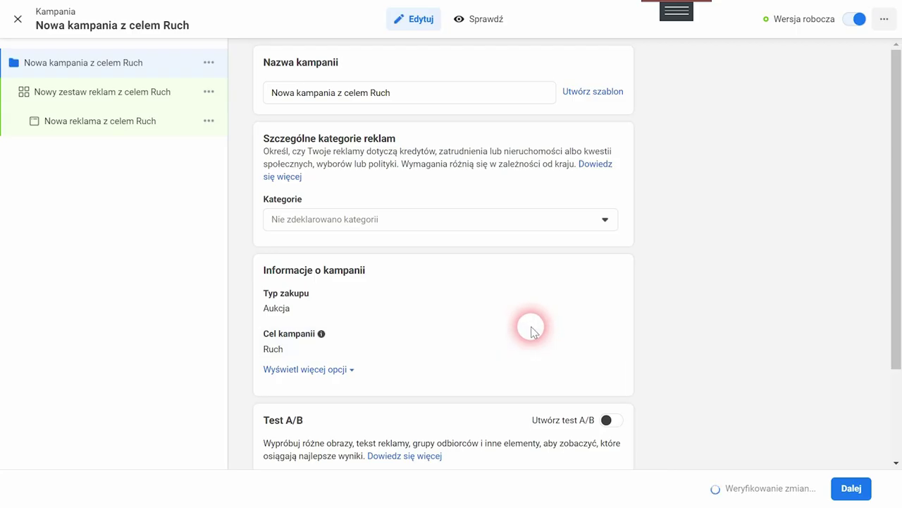
# Set the new ad set's delivery optimization to Wyświetlenia strony docelowej and dismiss the recommendation
pyautogui.click(141, 93)
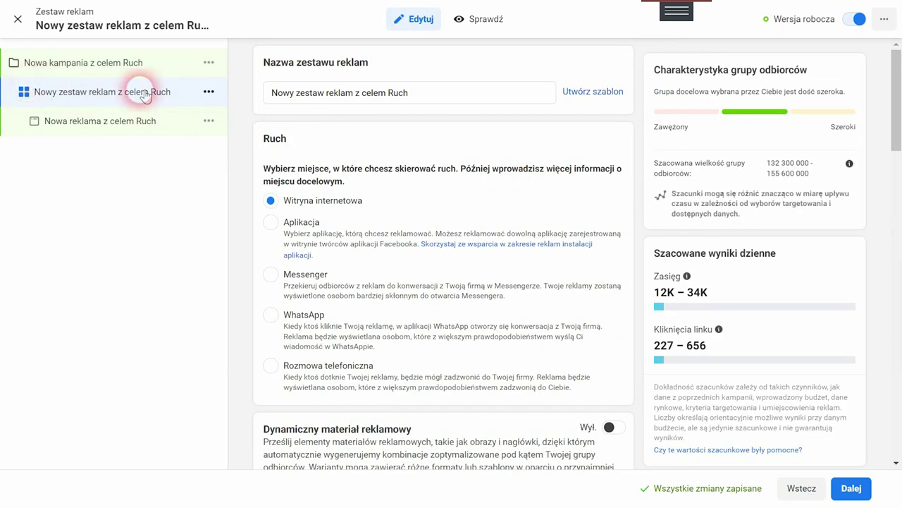
pyautogui.scroll(-5, 614, 156)
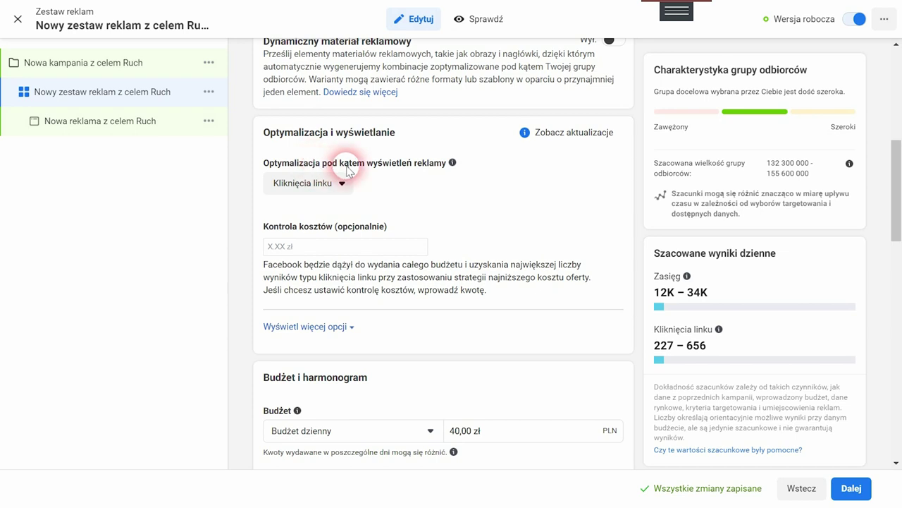
pyautogui.click(324, 186)
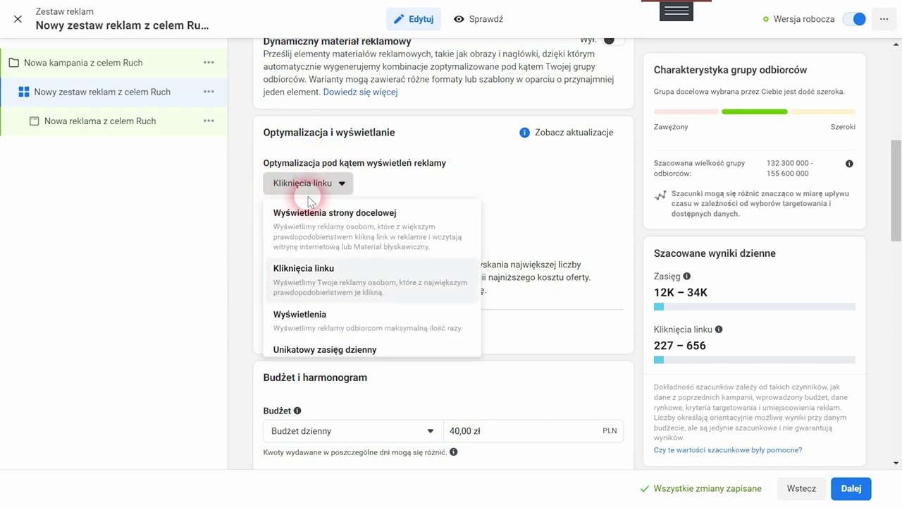
pyautogui.click(380, 223)
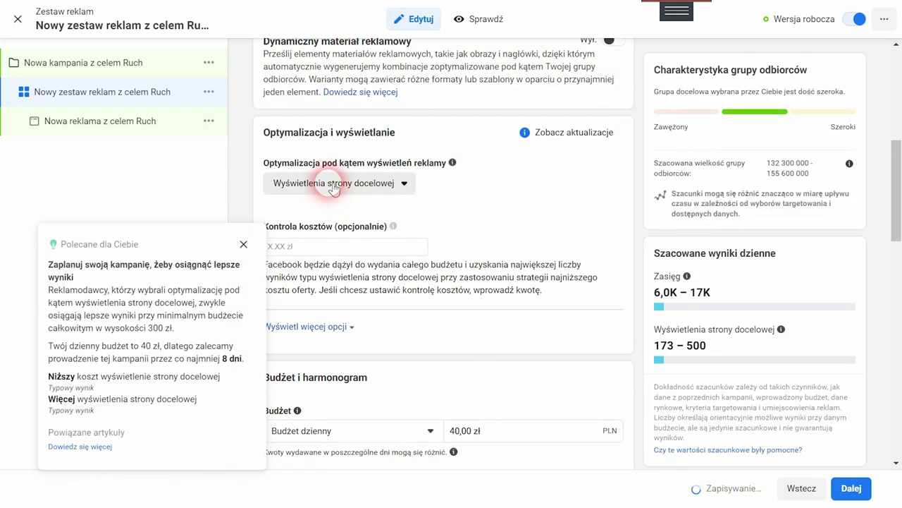
pyautogui.click(243, 244)
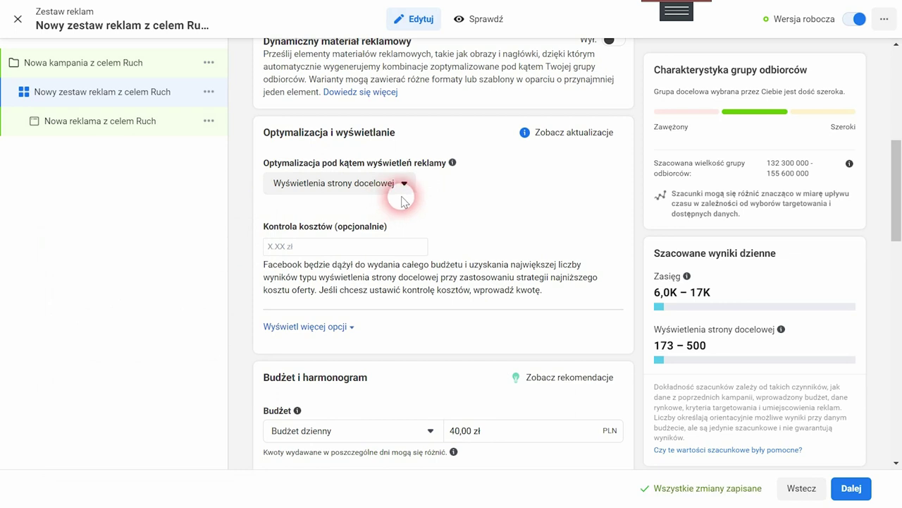
# Review the other delivery optimization options of the ad set and return to the campaign-level settings
pyautogui.click(402, 197)
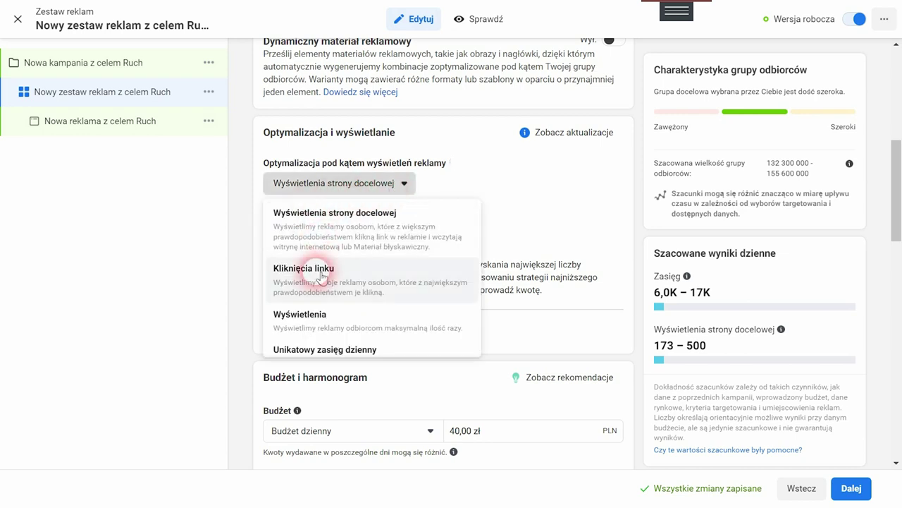
pyautogui.scroll(-1, 321, 275)
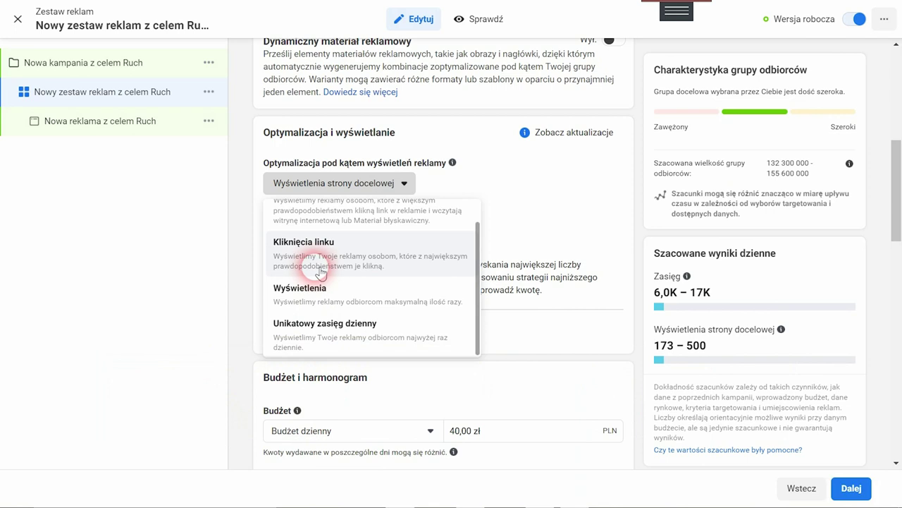
pyautogui.click(141, 62)
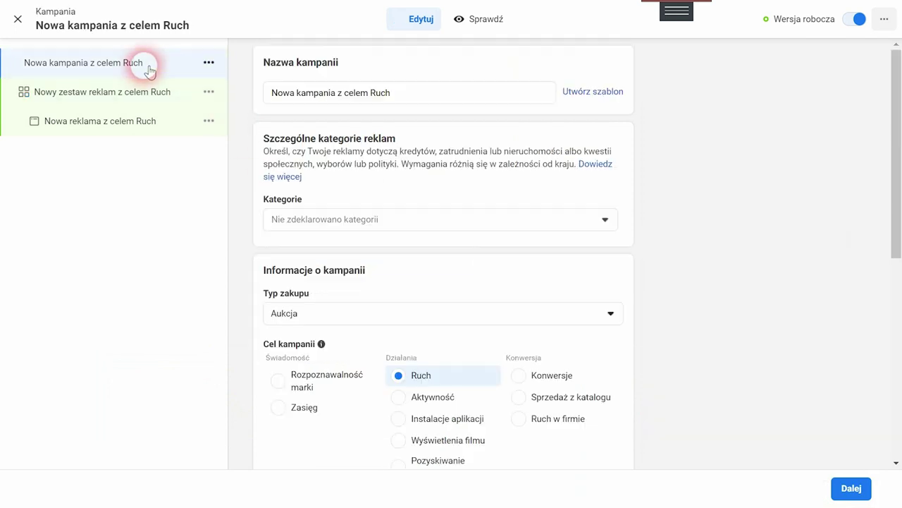
pyautogui.scroll(-2, 536, 221)
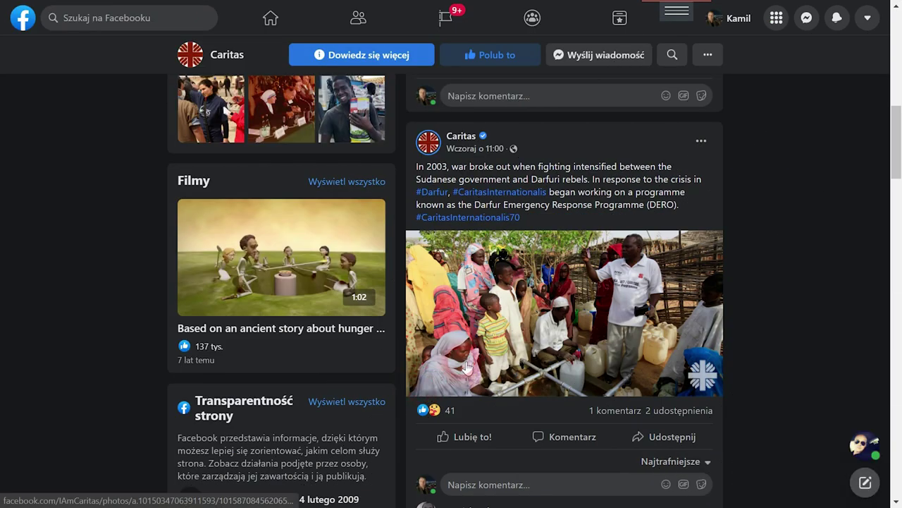
# Examine who reacted to the Caritas page's Darfur post on Facebook, including the list of people who liked it
pyautogui.moveTo(460, 399)
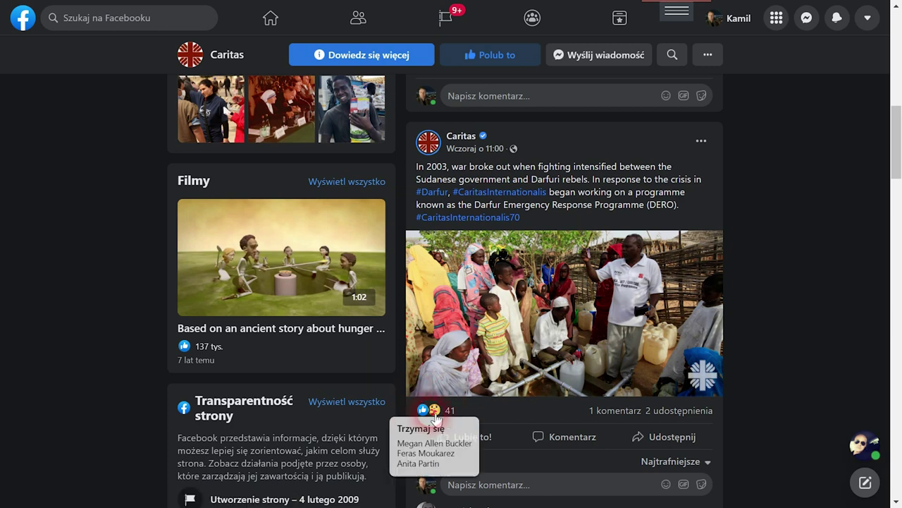
pyautogui.click(436, 410)
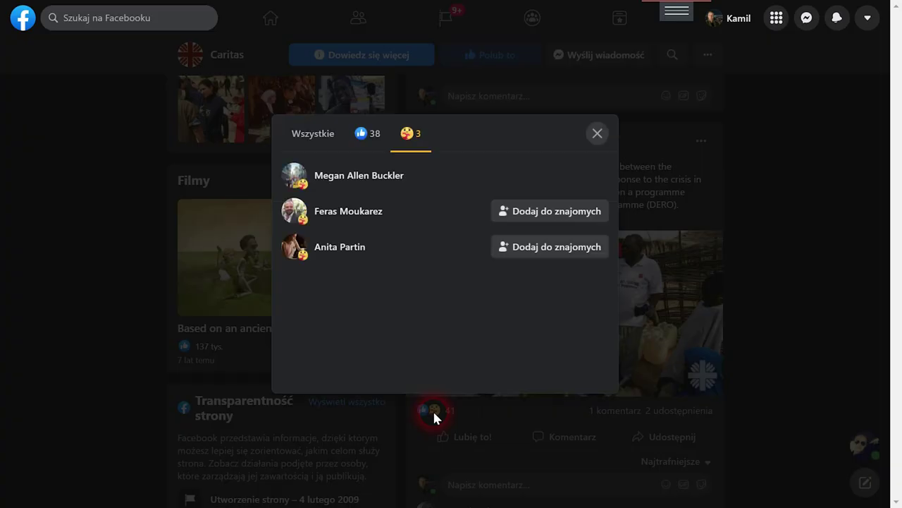
pyautogui.click(373, 138)
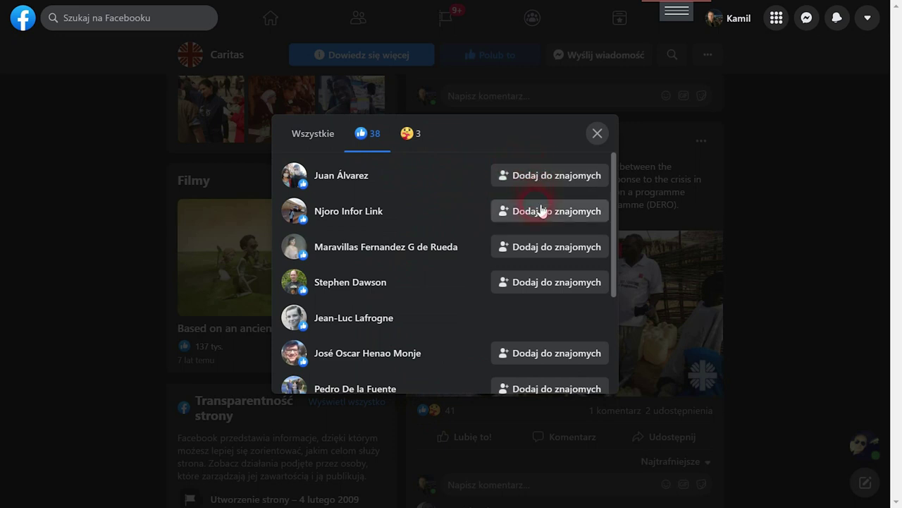
pyautogui.scroll(-3, 474, 289)
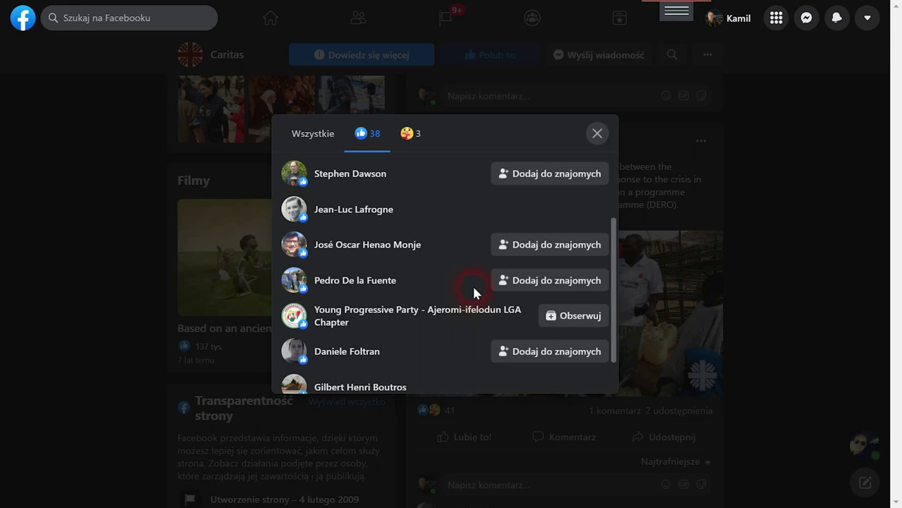
pyautogui.moveTo(448, 316)
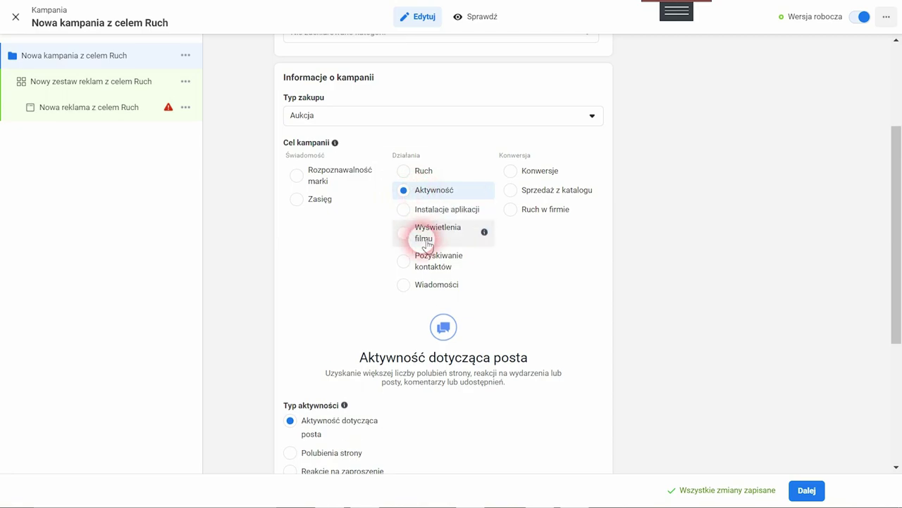
# Change the campaign objective from Aktywność to Wyświetlenia filmu and accept the settings change
pyautogui.click(425, 231)
pyautogui.click(568, 301)
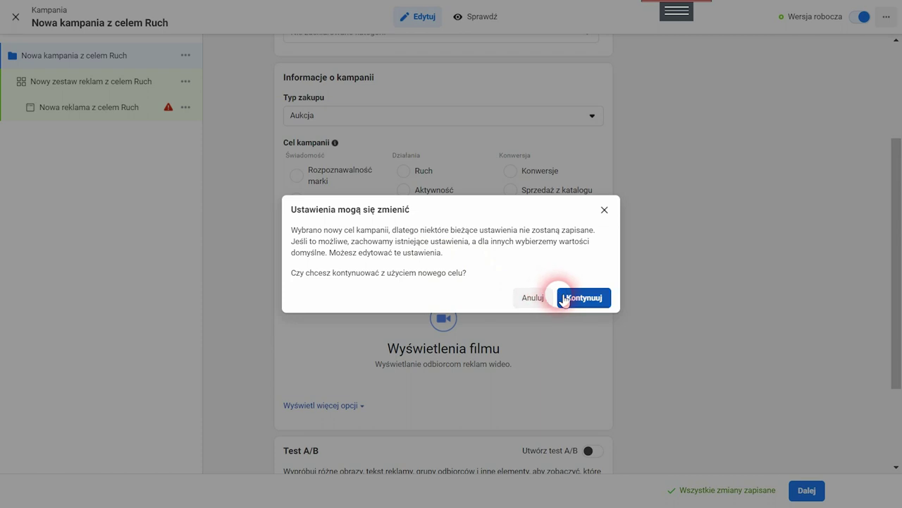
pyautogui.click(564, 298)
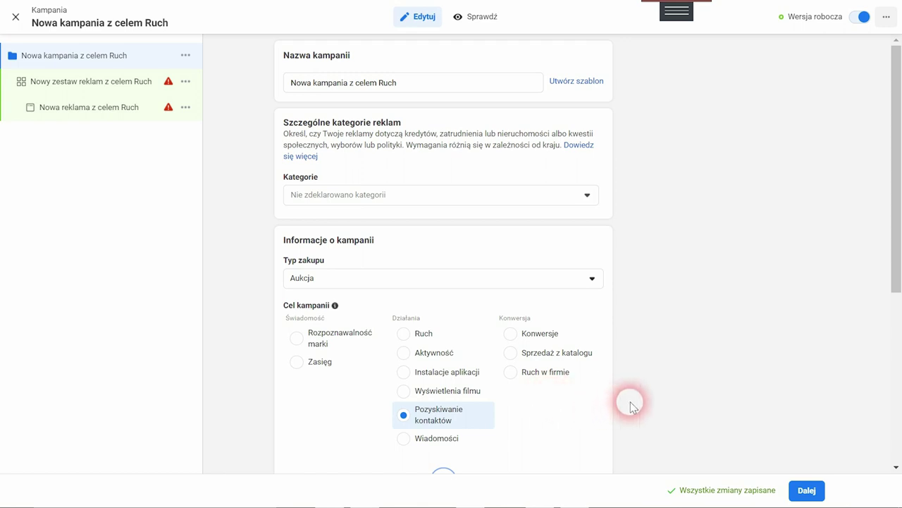
# Change the campaign objective to Konwersje and accept the settings change
pyautogui.click(561, 340)
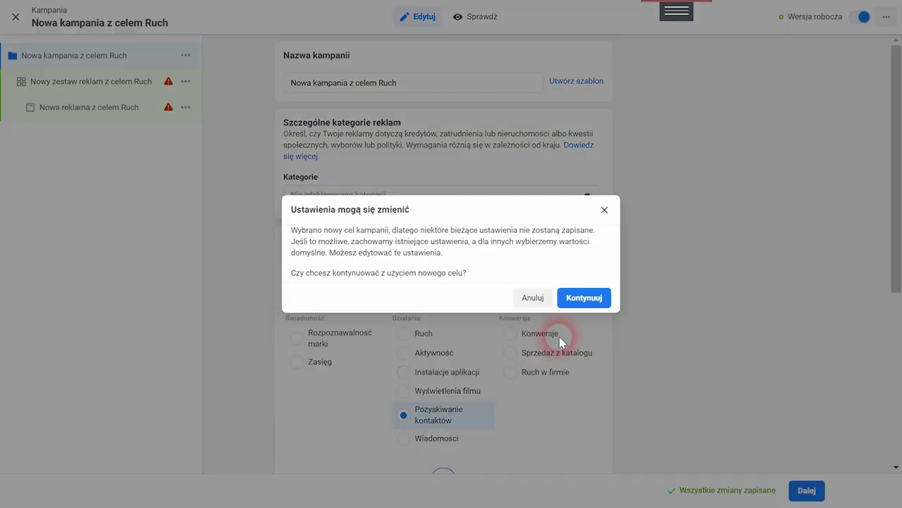
pyautogui.click(585, 296)
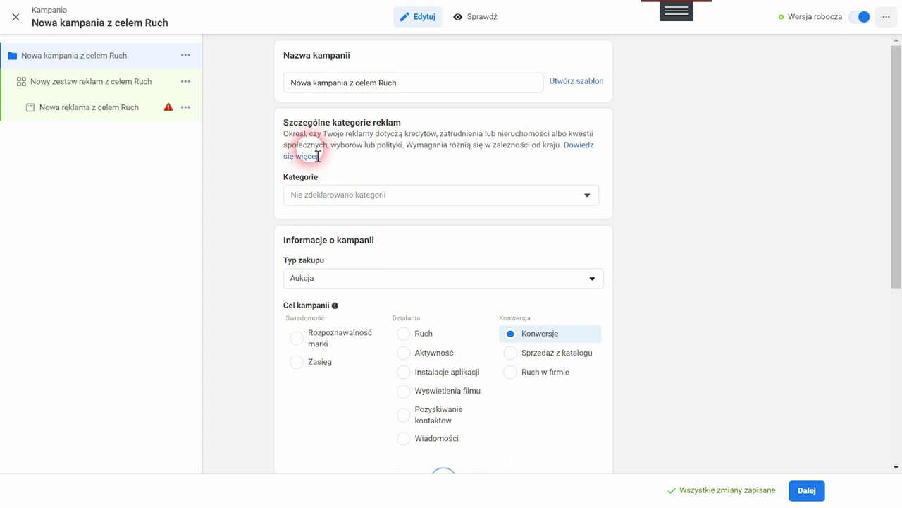
# Try switching the campaign objective to Ruch w firmie
pyautogui.scroll(-1, 599, 310)
pyautogui.click(539, 308)
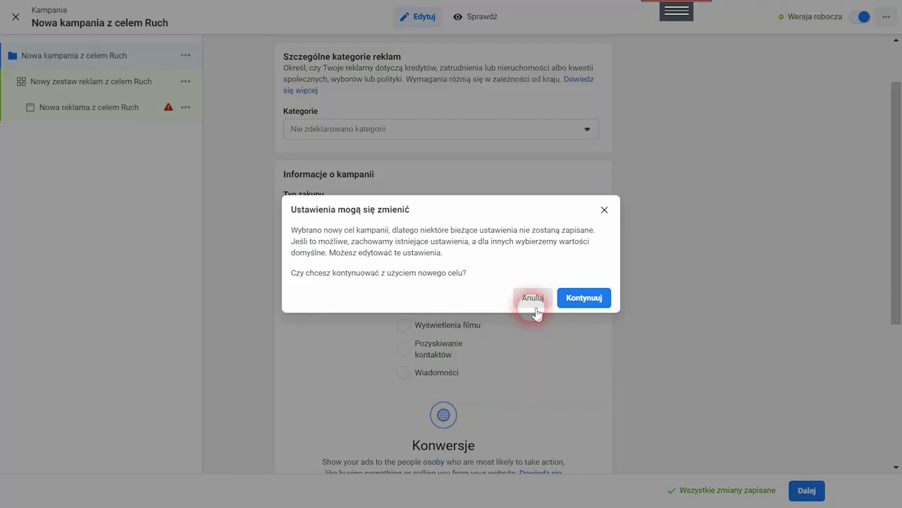
pyautogui.click(572, 302)
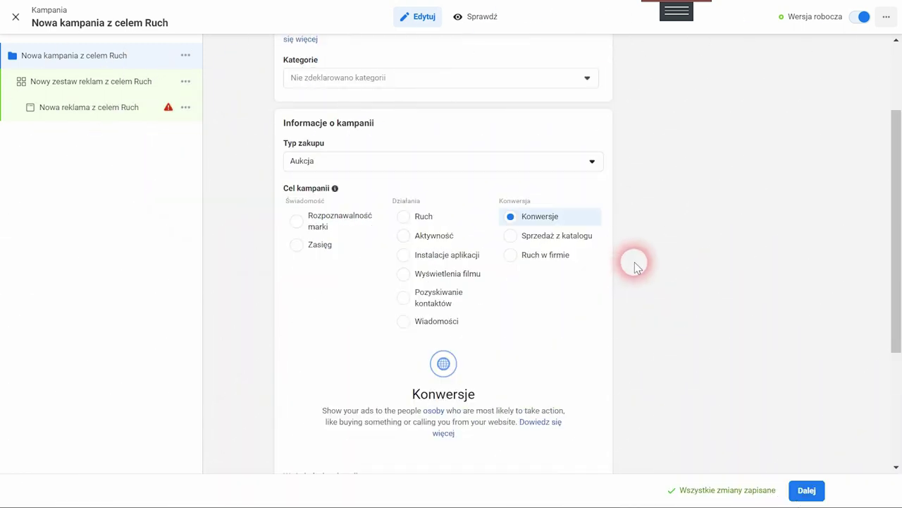
# Show the additional campaign options and enable the campaign spending limit
pyautogui.scroll(-2, 631, 258)
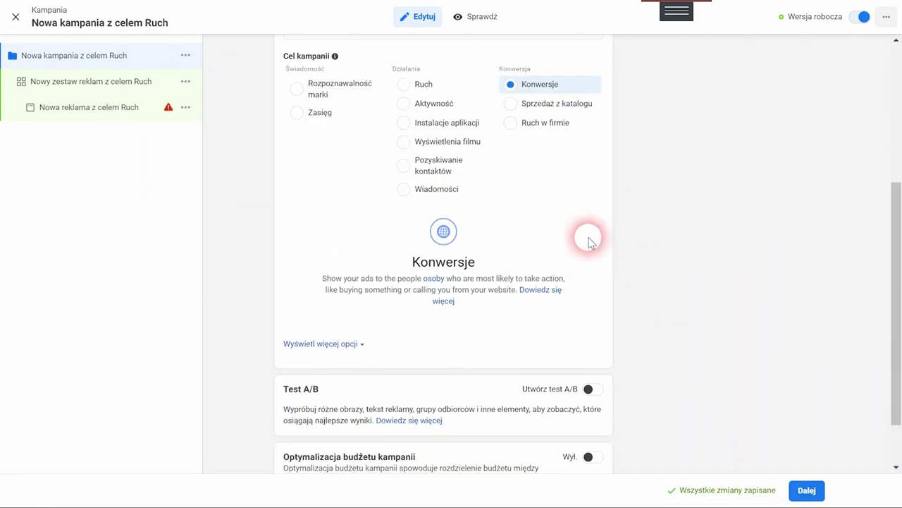
pyautogui.scroll(-1, 590, 240)
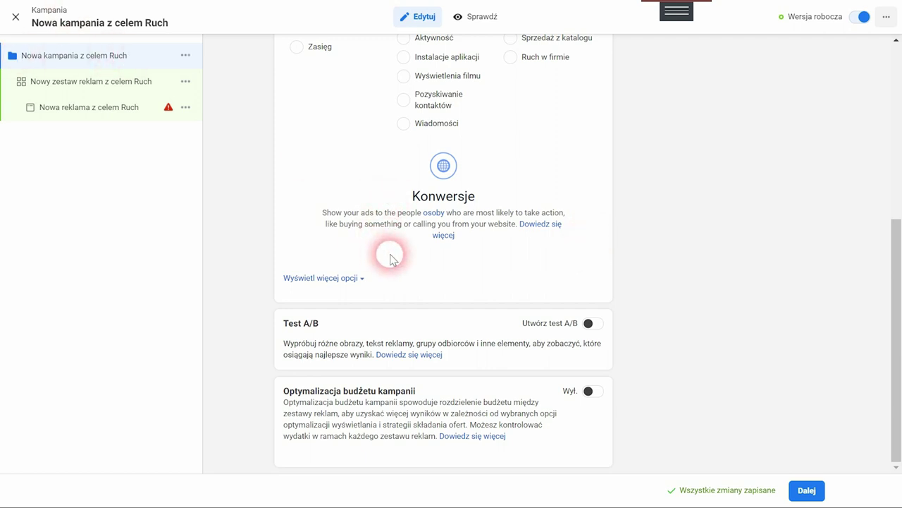
pyautogui.click(329, 280)
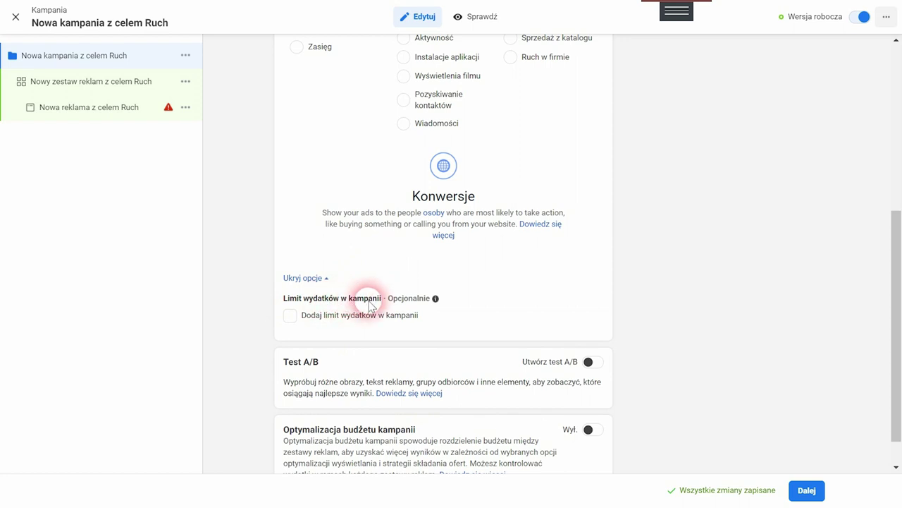
pyautogui.click(296, 316)
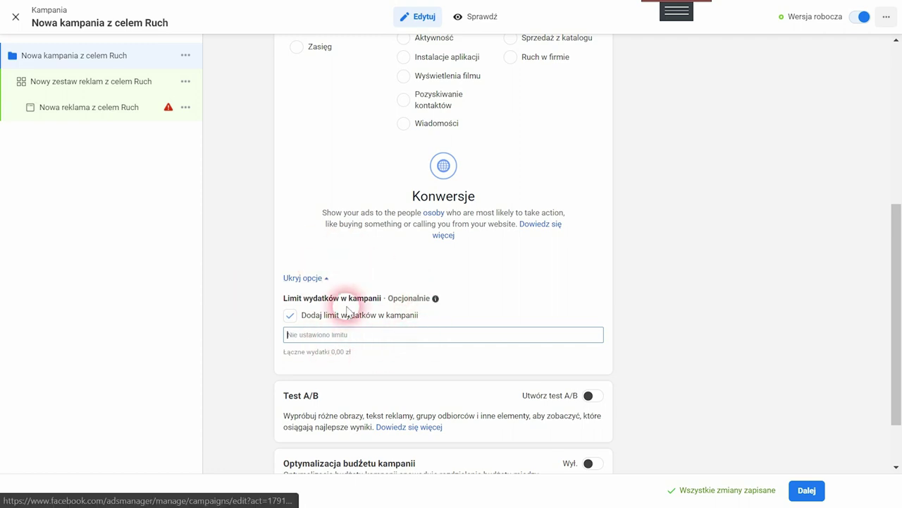
# Turn on campaign budget optimization and switch the campaign budget type to Budżet całkowity
pyautogui.scroll(-1, 684, 319)
pyautogui.scroll(-1, 656, 317)
pyautogui.click(598, 391)
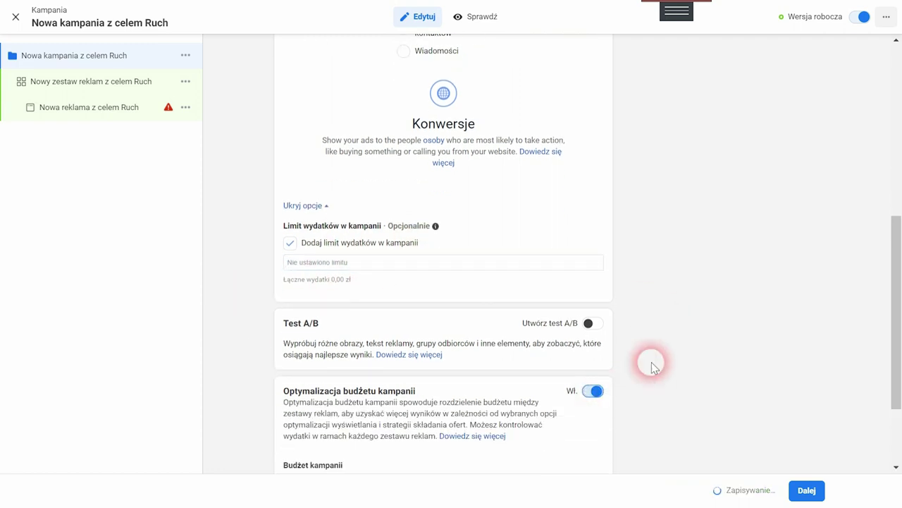
pyautogui.scroll(-3, 646, 367)
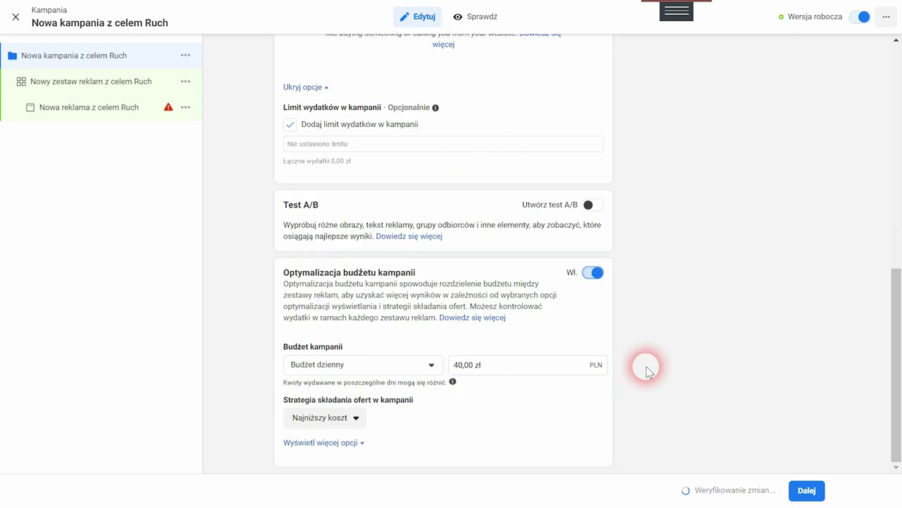
pyautogui.click(319, 364)
pyautogui.click(322, 407)
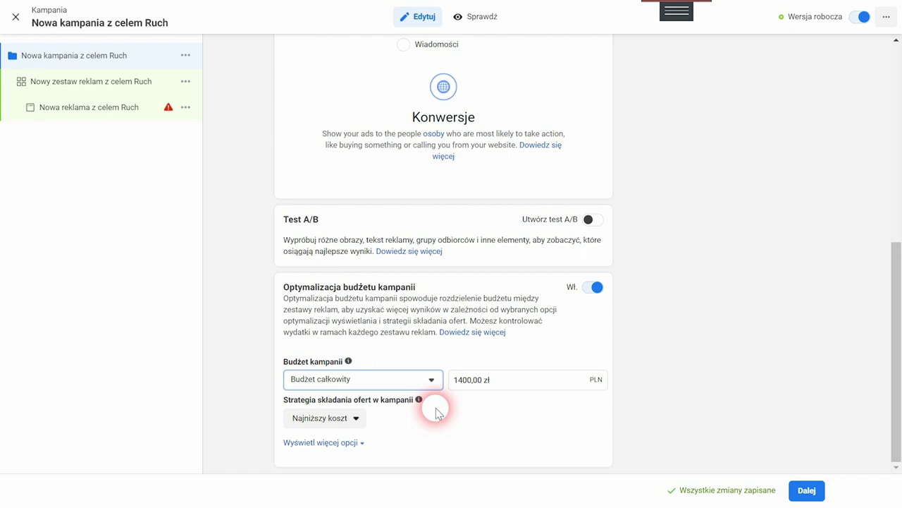
pyautogui.click(467, 381)
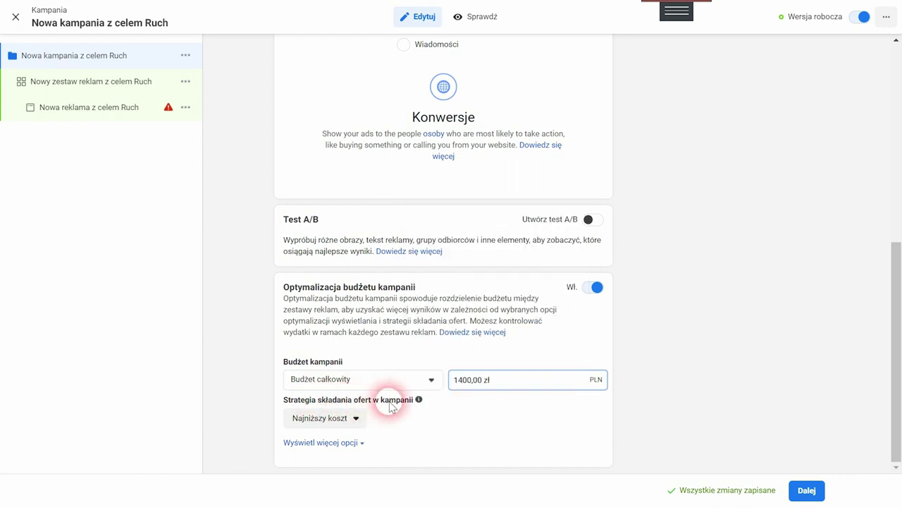
# Review the campaign bid strategy choices and enable Wyświetlaj reklamy według harmonogramu in the campaign budget optimization options
pyautogui.click(358, 418)
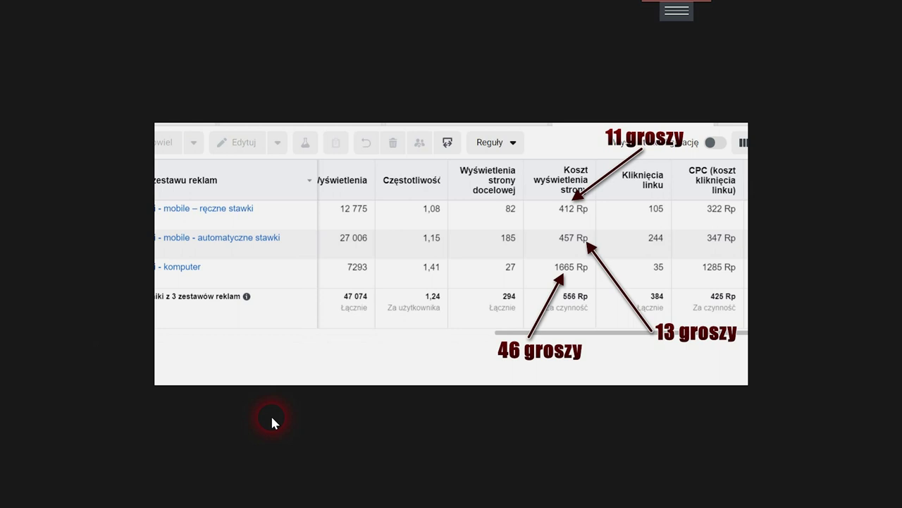
pyautogui.click(222, 349)
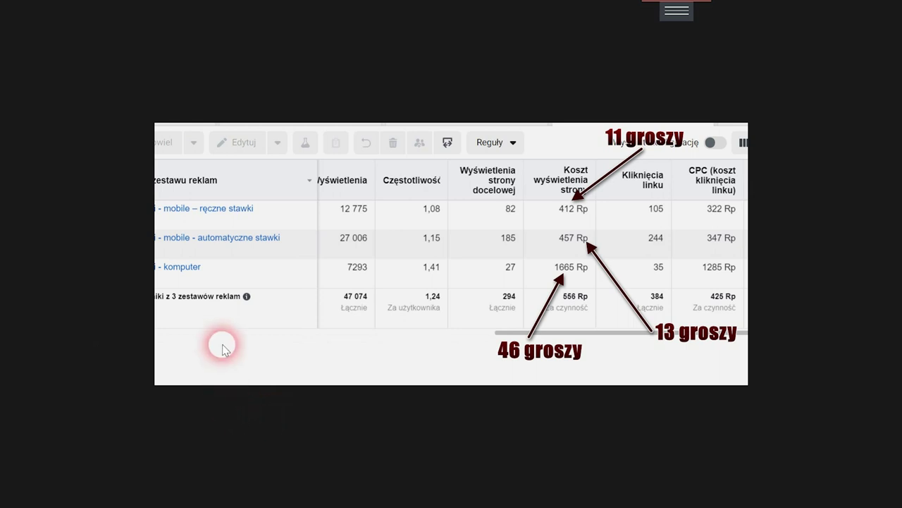
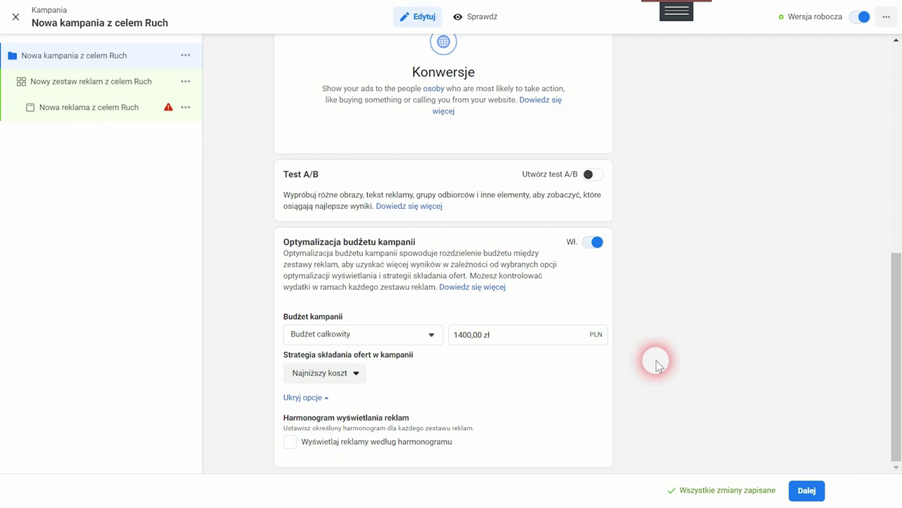
pyautogui.click(290, 441)
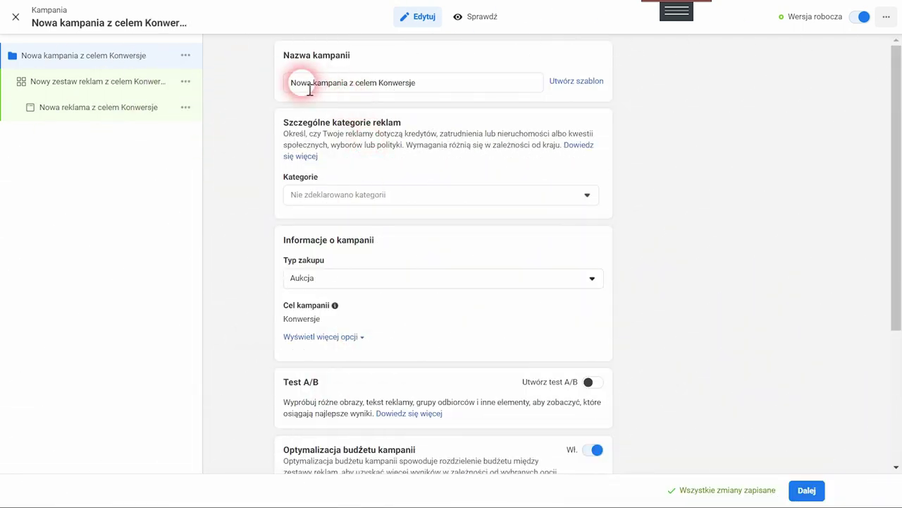
pyautogui.moveTo(295, 84); pyautogui.dragTo(423, 89)
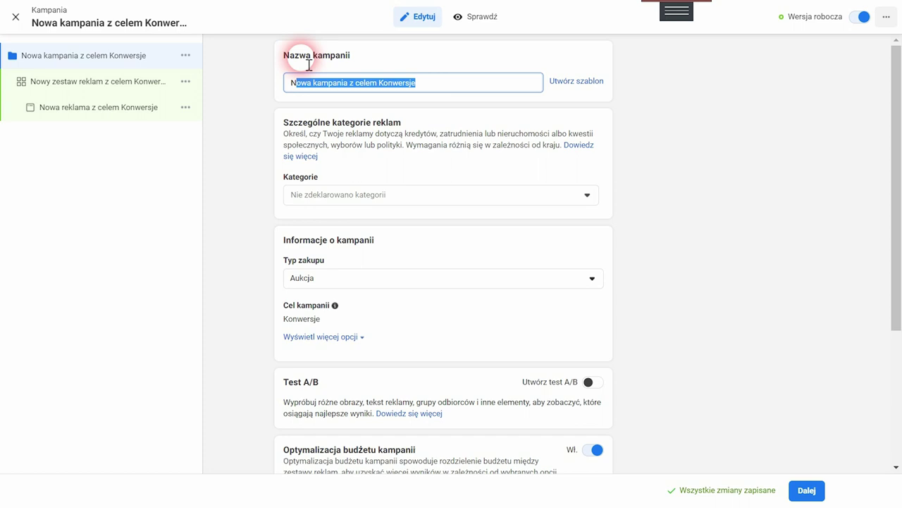
pyautogui.click(456, 108)
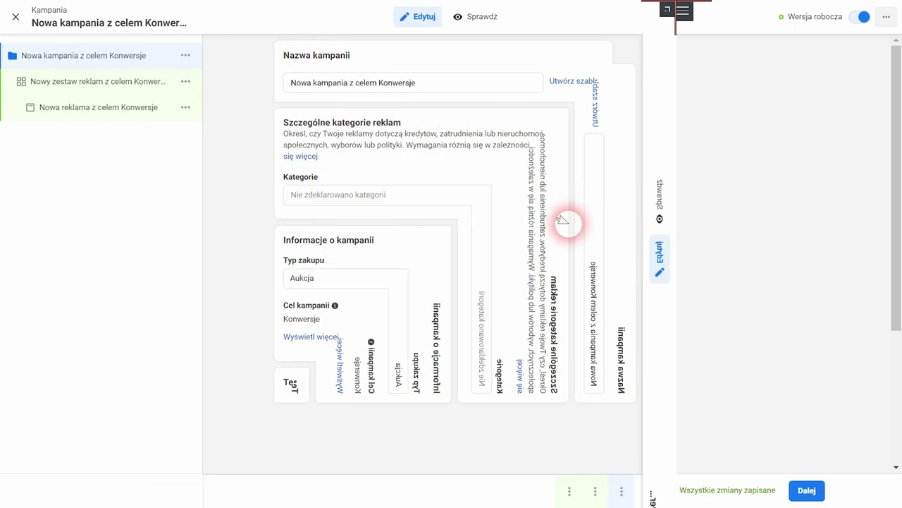